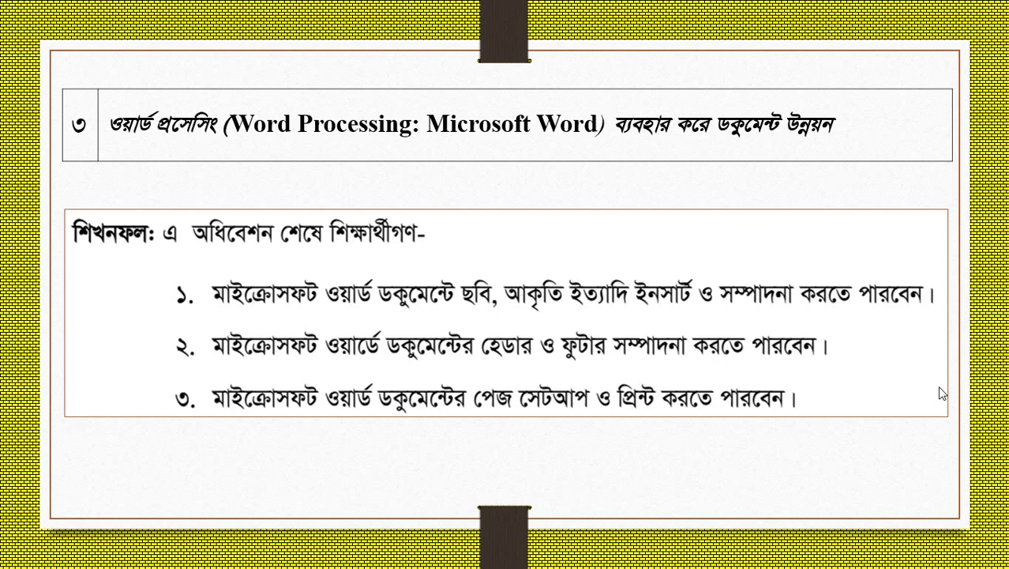
# Advance the PowerPoint slideshow to the header, footer and page number flowchart slide.
pyautogui.click(572, 152)
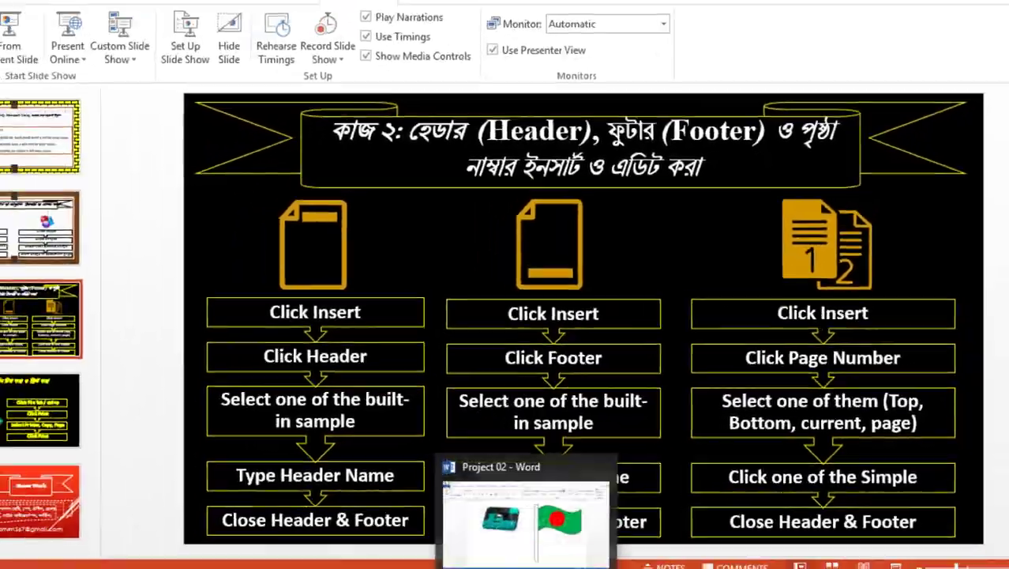
# Switch to the Project 02 Word document and show the Insert tab's built-in Header gallery.
pyautogui.click(529, 518)
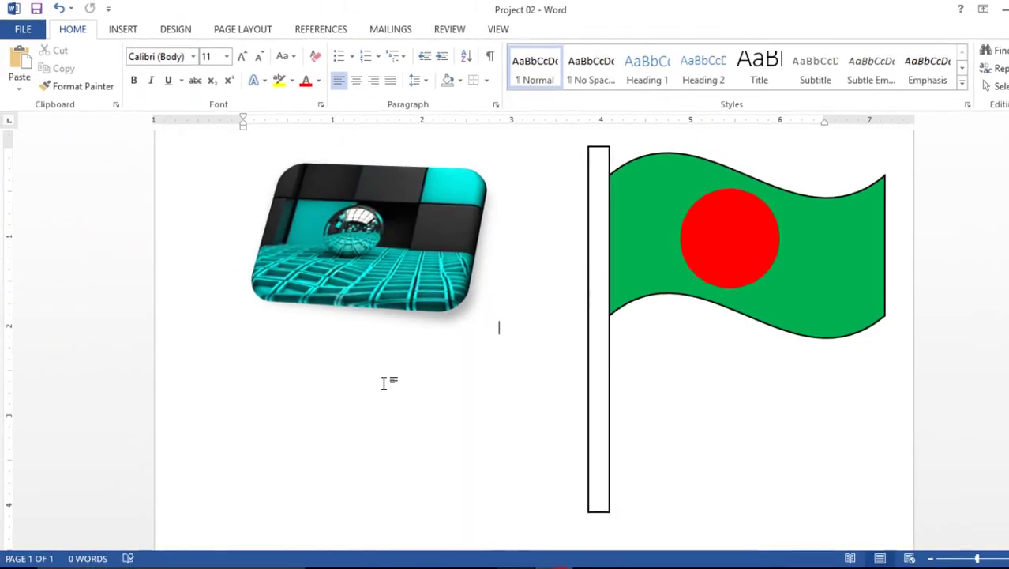
pyautogui.scroll(3, 397, 361)
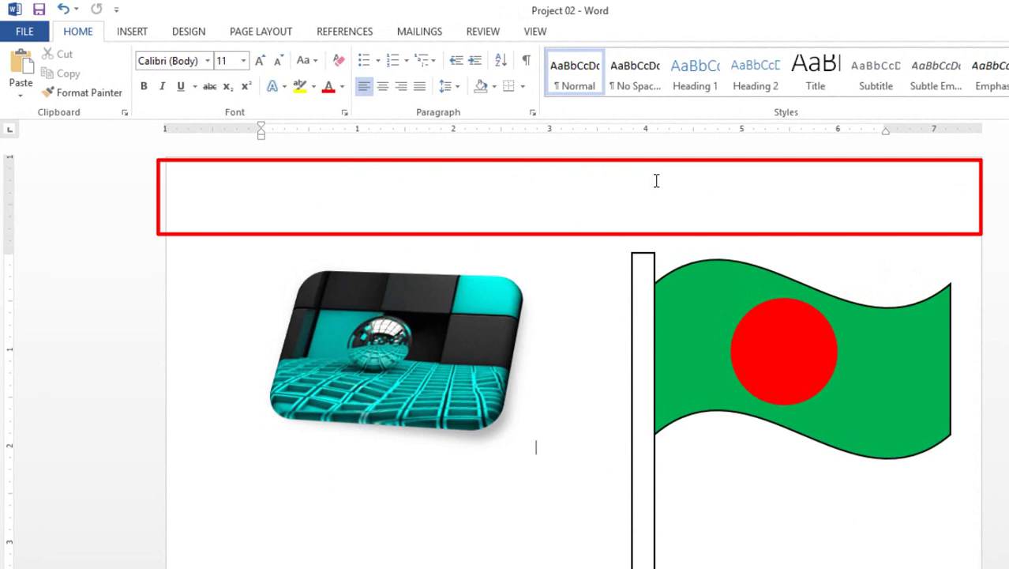
pyautogui.scroll(-3, 413, 397)
pyautogui.scroll(3, 413, 397)
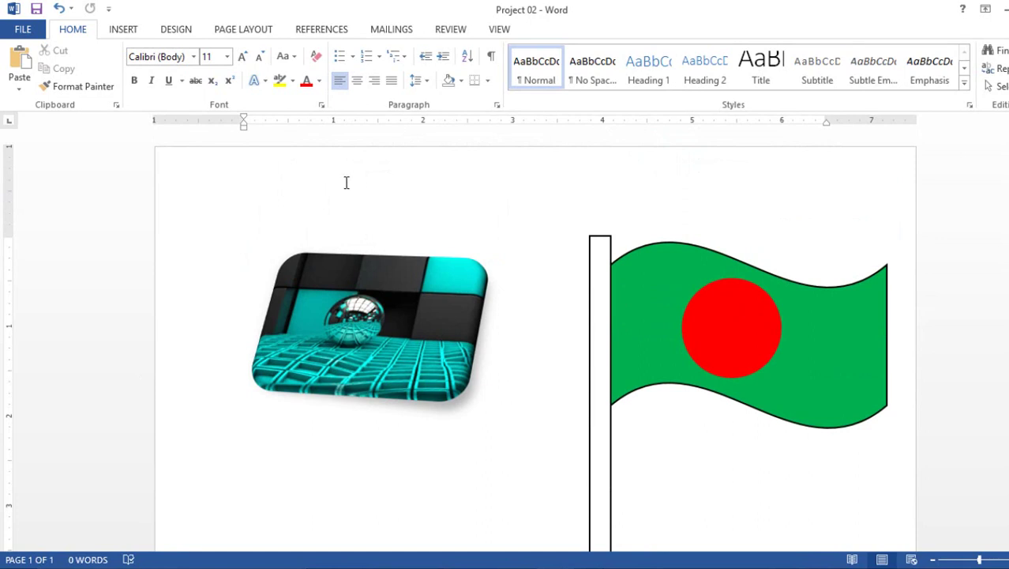
pyautogui.click(122, 32)
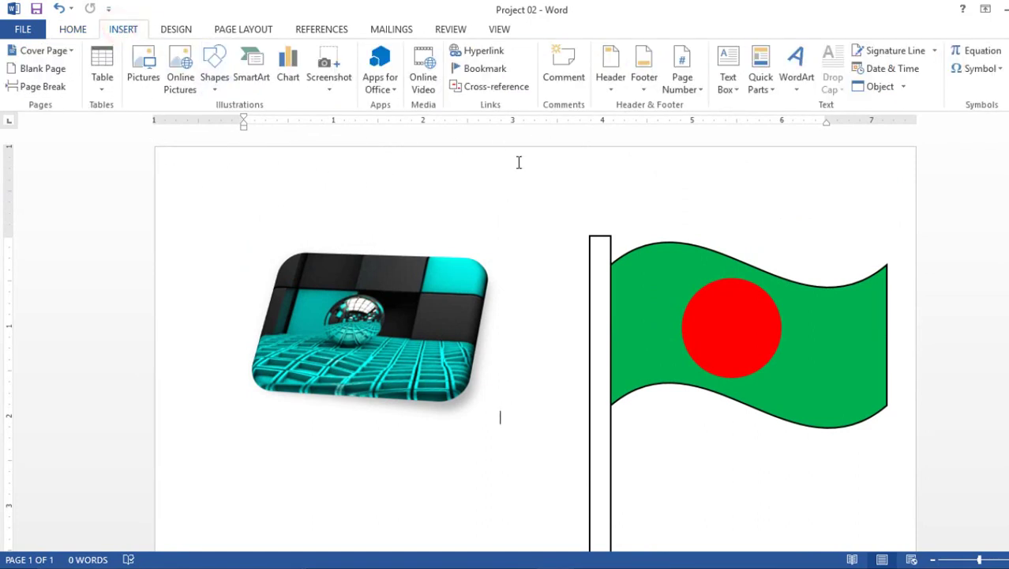
pyautogui.click(611, 93)
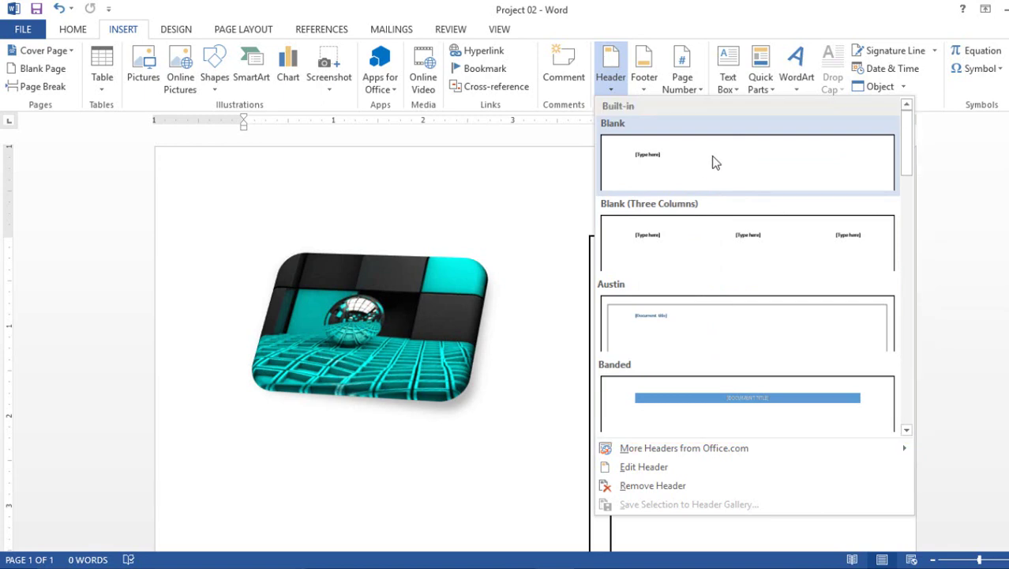
# Insert a Blank header reading 'Sample Word Document' and close header editing.
pyautogui.click(666, 161)
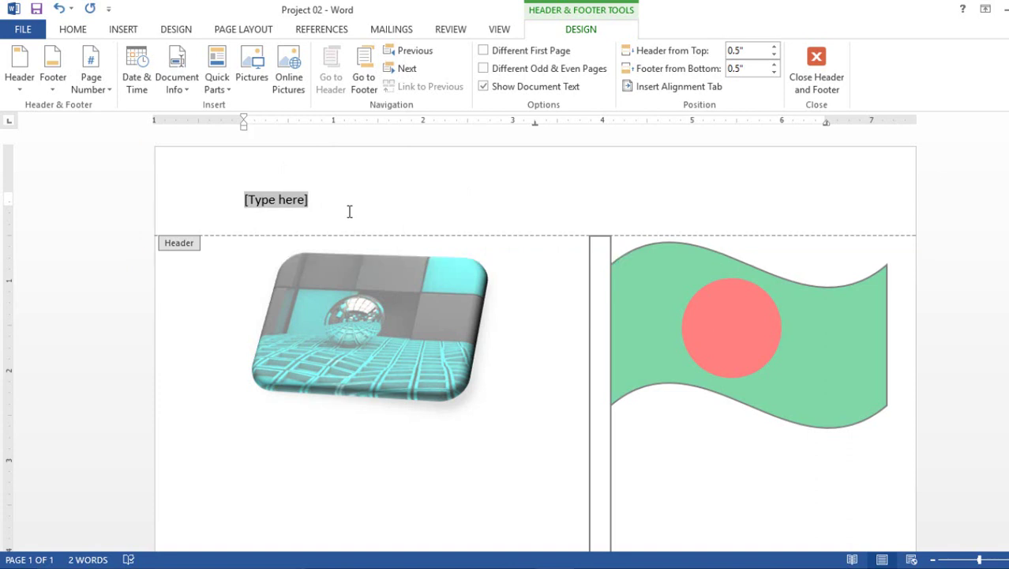
pyautogui.write('Sampl')
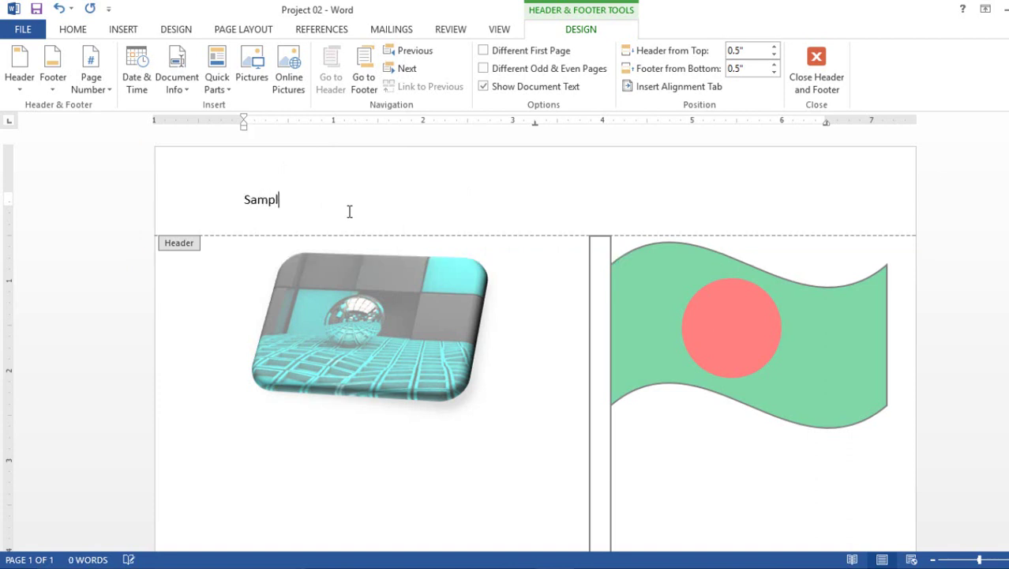
pyautogui.write('e Wor')
pyautogui.write('d Doc')
pyautogui.write('ument')
pyautogui.click(817, 67)
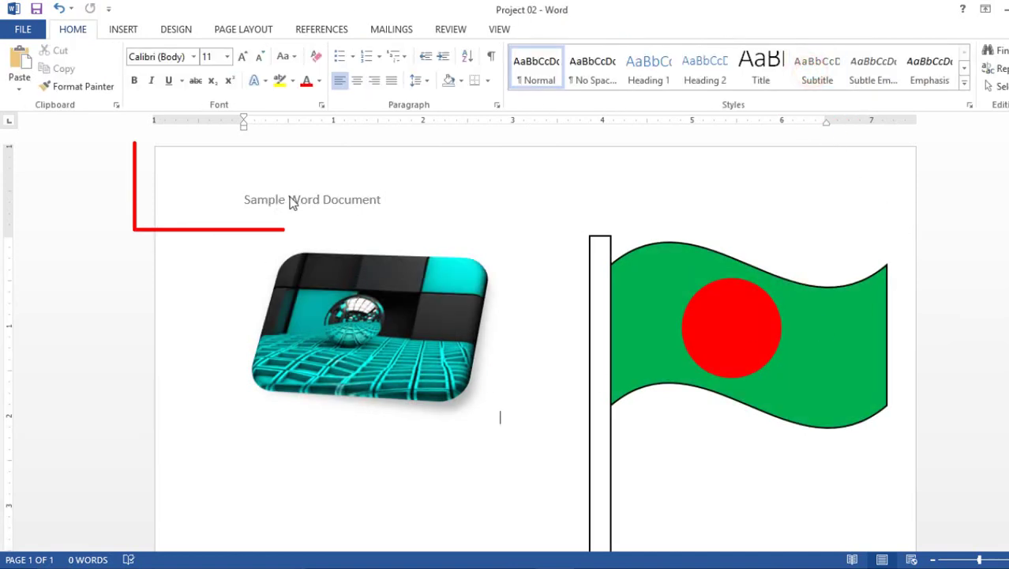
# Scroll to the page bottom and show the Insert tab's built-in Footer gallery.
pyautogui.scroll(-2, 394, 209)
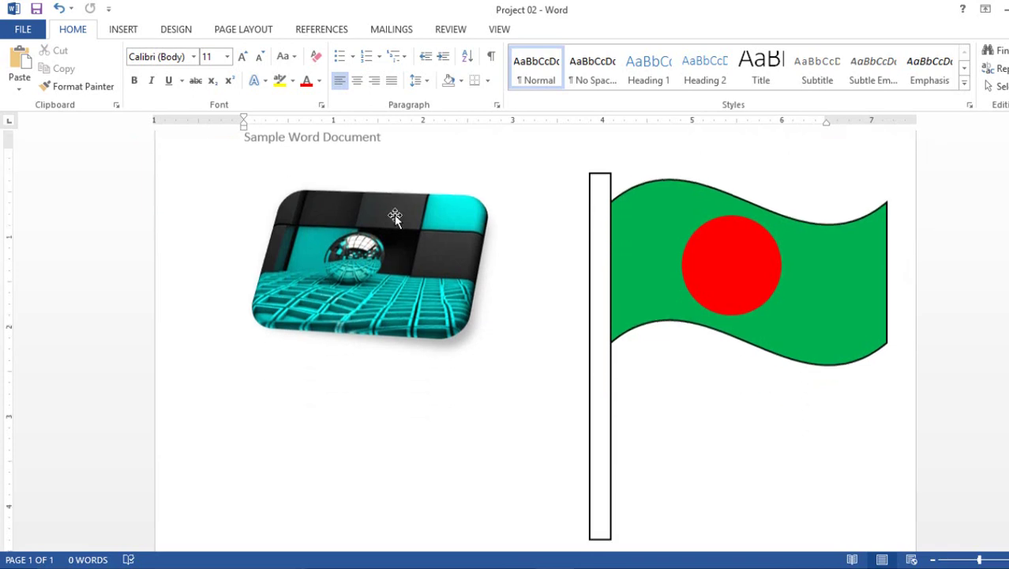
pyautogui.scroll(-4, 394, 213)
pyautogui.scroll(-4, 390, 229)
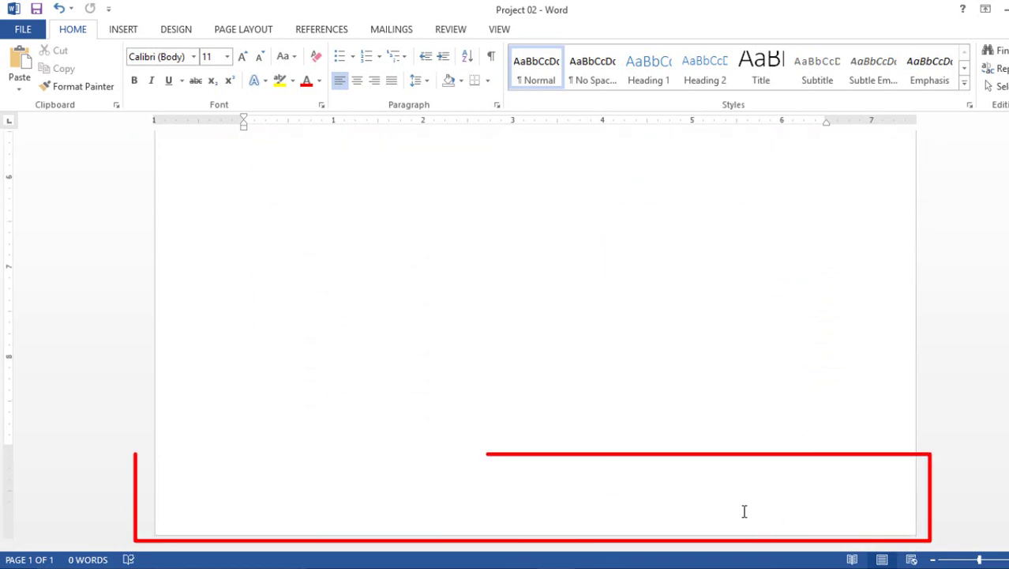
pyautogui.click(126, 32)
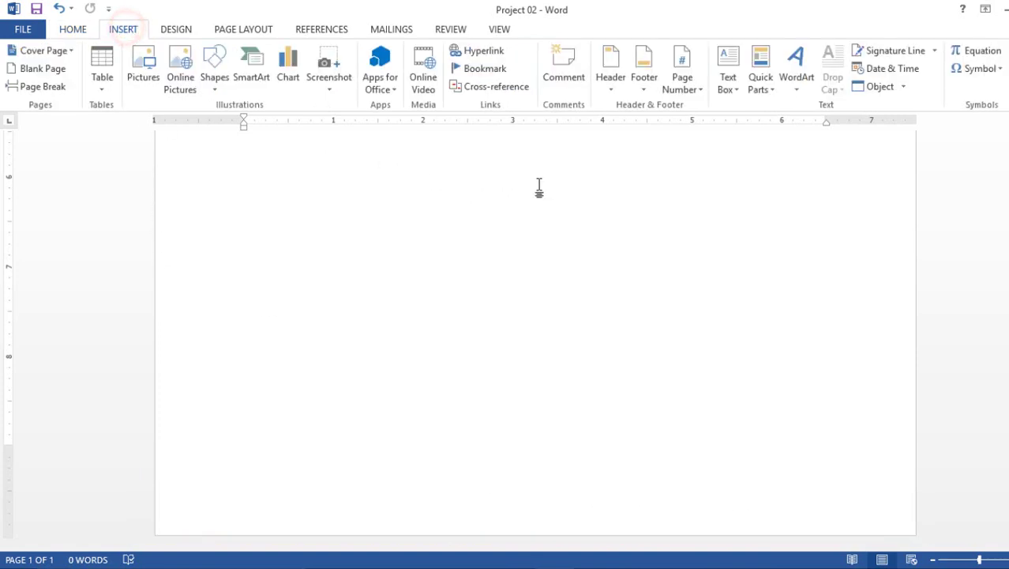
pyautogui.click(645, 87)
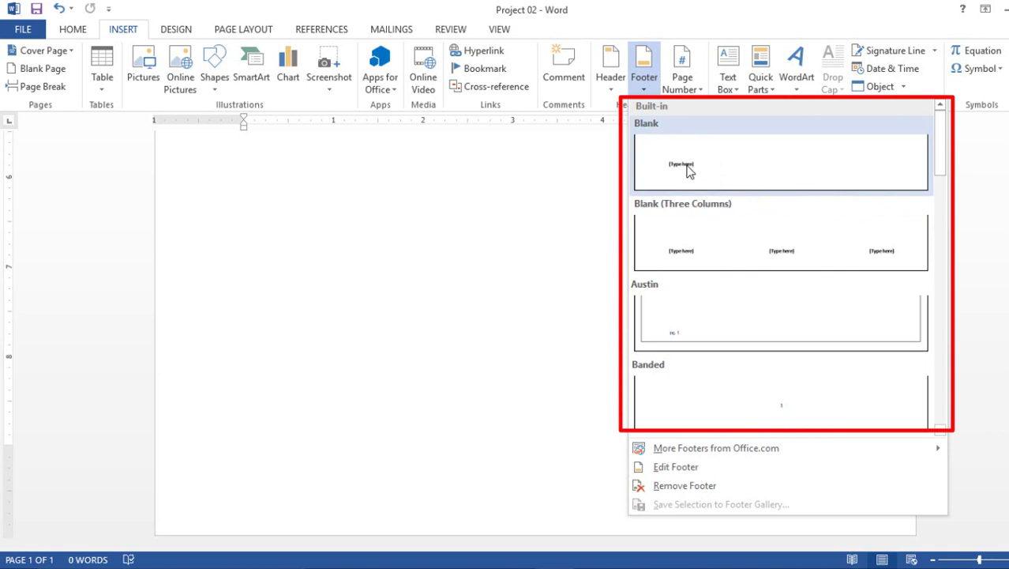
# Insert a Blank footer reading 'Thanks' and close footer editing.
pyautogui.click(685, 168)
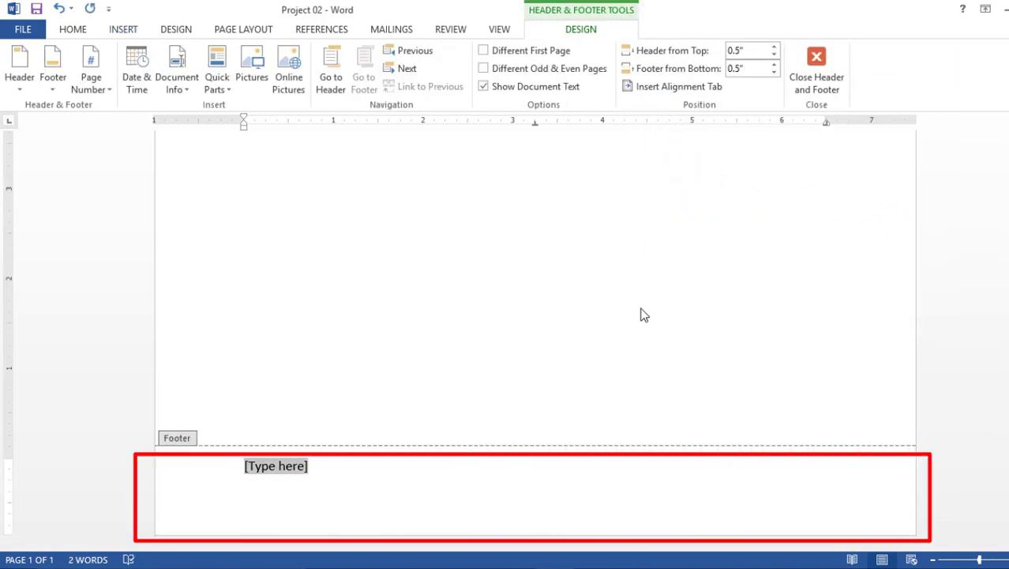
pyautogui.write('R')
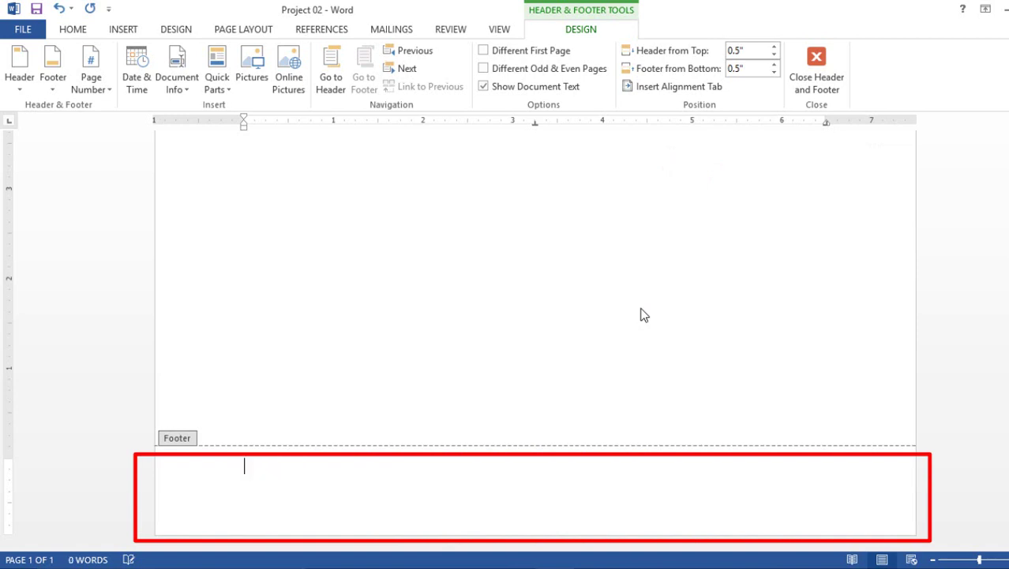
pyautogui.write('Thanks')
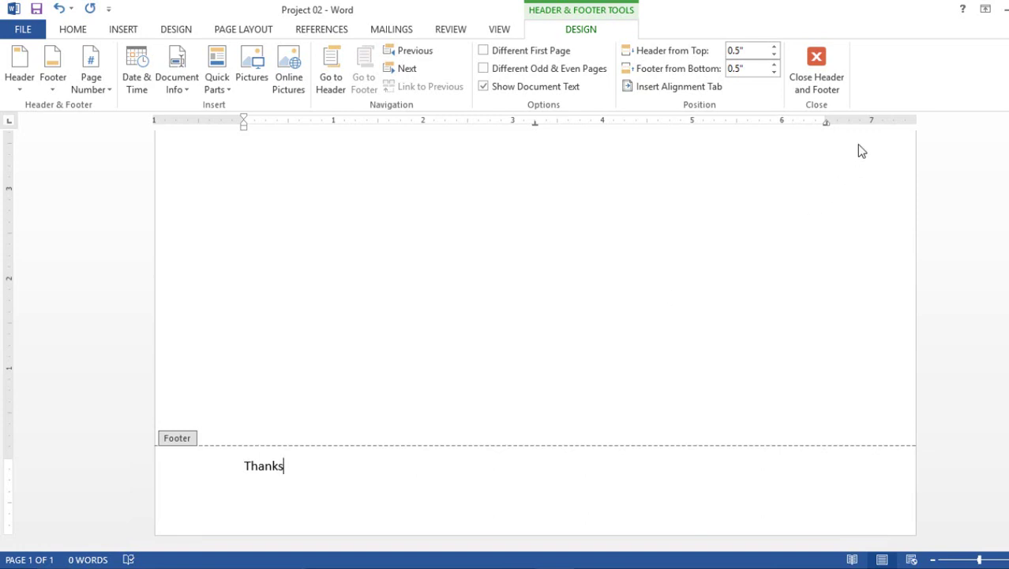
pyautogui.click(827, 79)
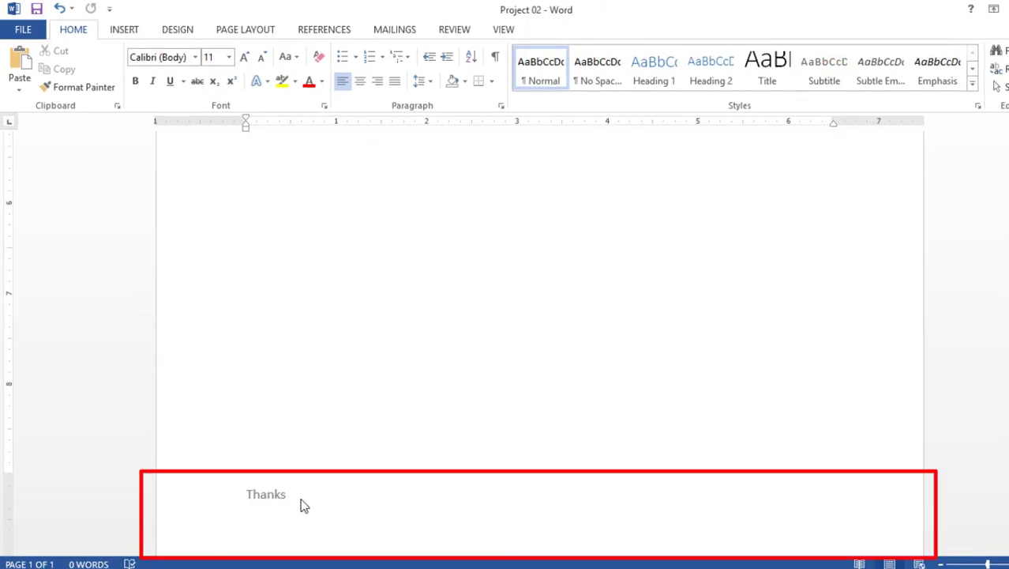
pyautogui.scroll(10, 423, 484)
pyautogui.scroll(5, 425, 474)
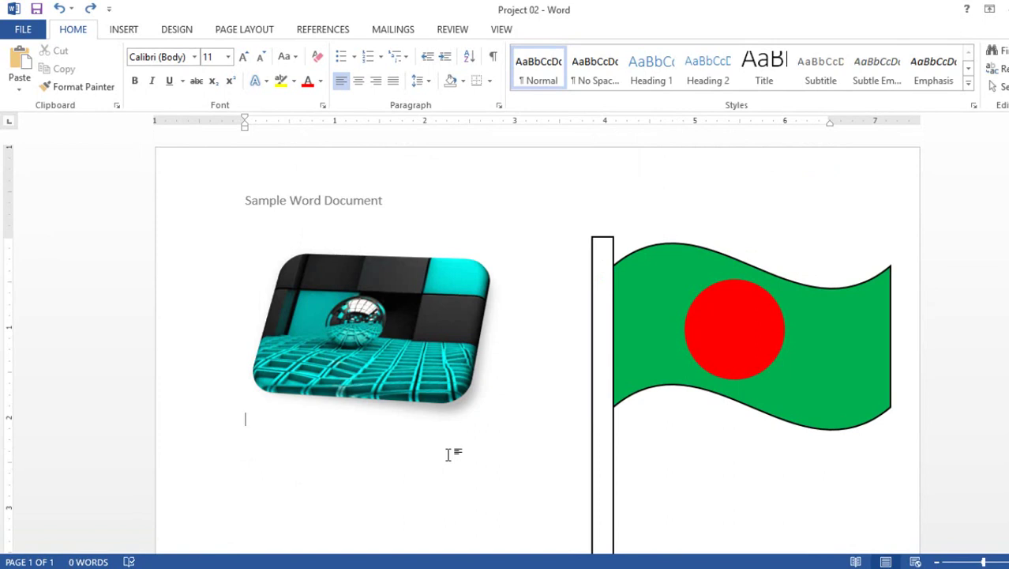
# Show the Bottom of Page styles under Page Number on the Insert tab.
pyautogui.click(123, 30)
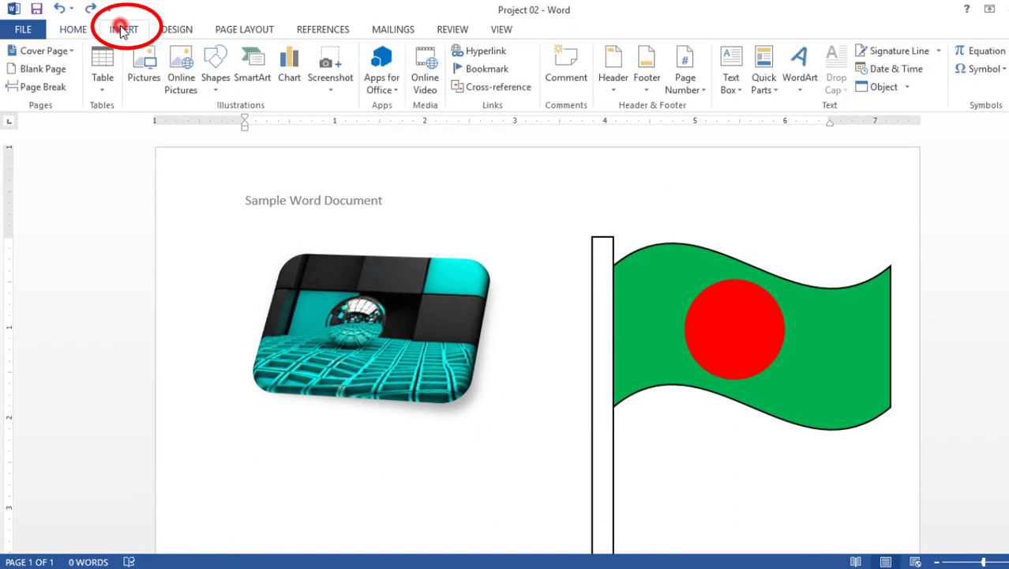
pyautogui.click(694, 92)
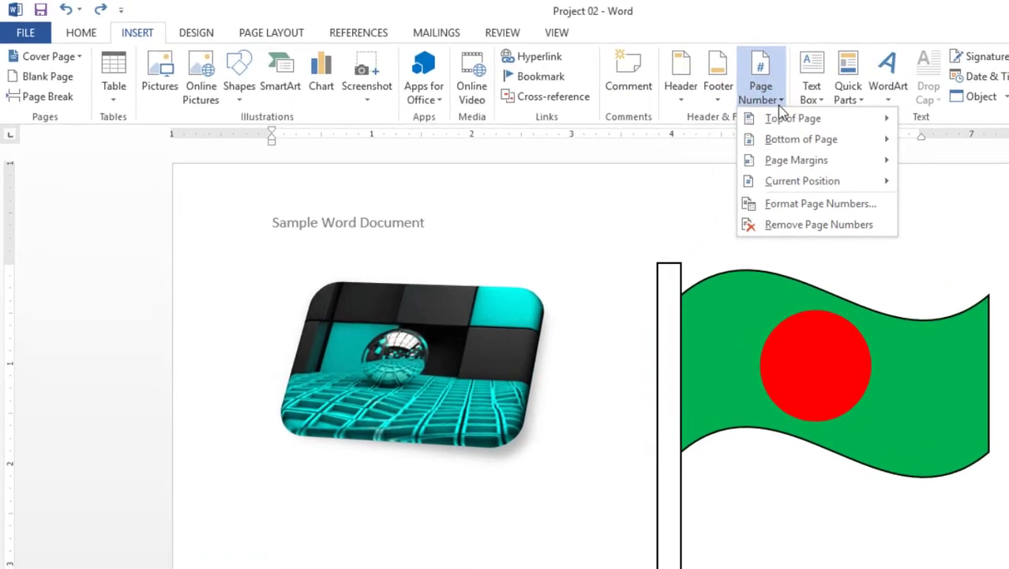
pyautogui.moveTo(872, 130)
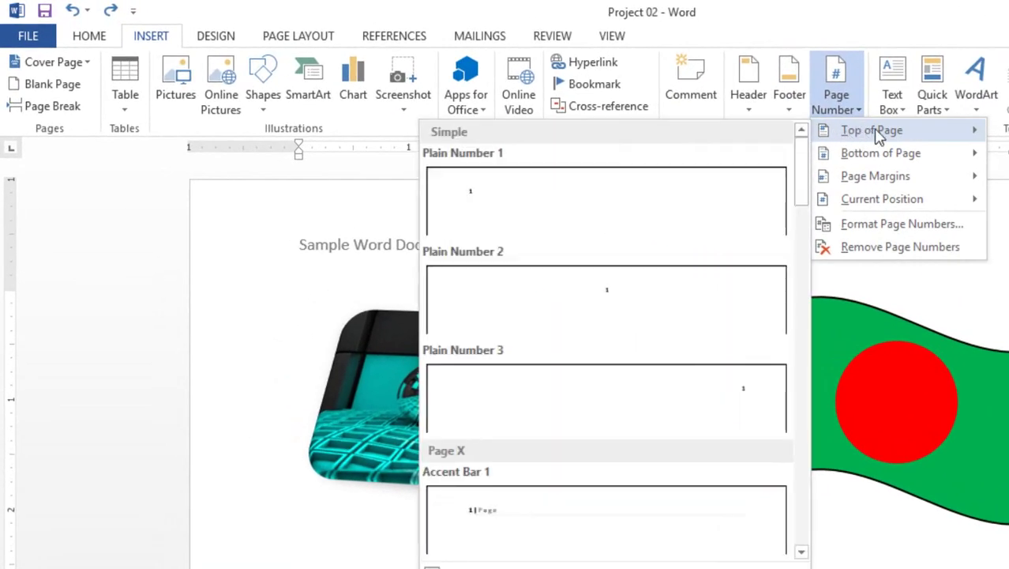
pyautogui.moveTo(881, 153)
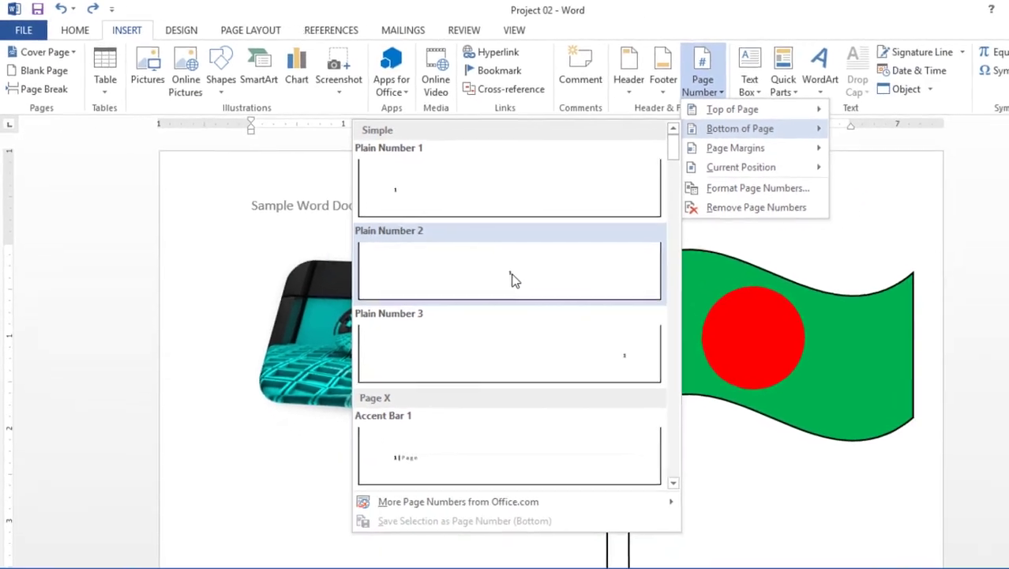
# Add a Plain Number 2 centred page number, close the footer, and review the page.
pyautogui.click(612, 331)
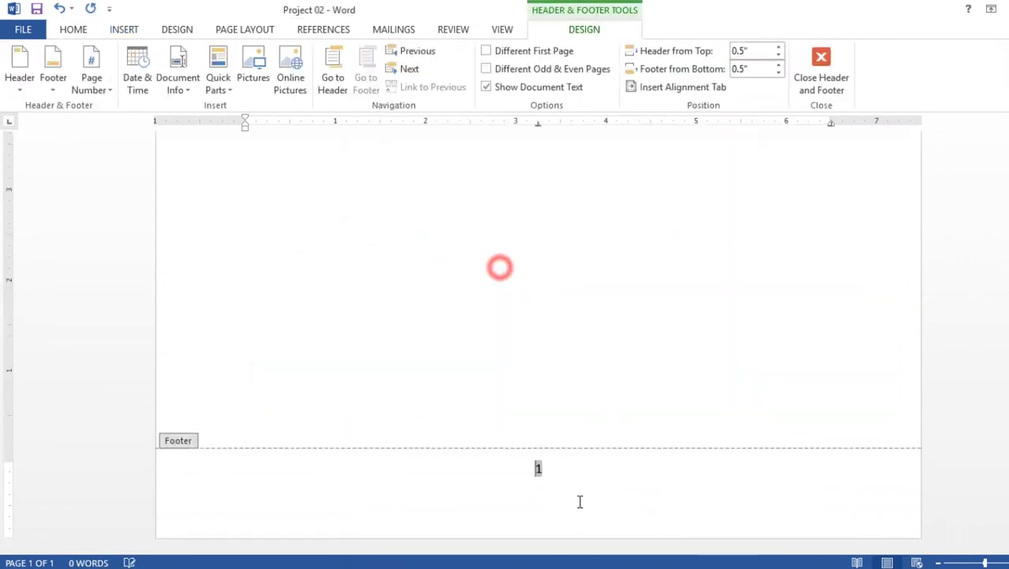
pyautogui.click(540, 469)
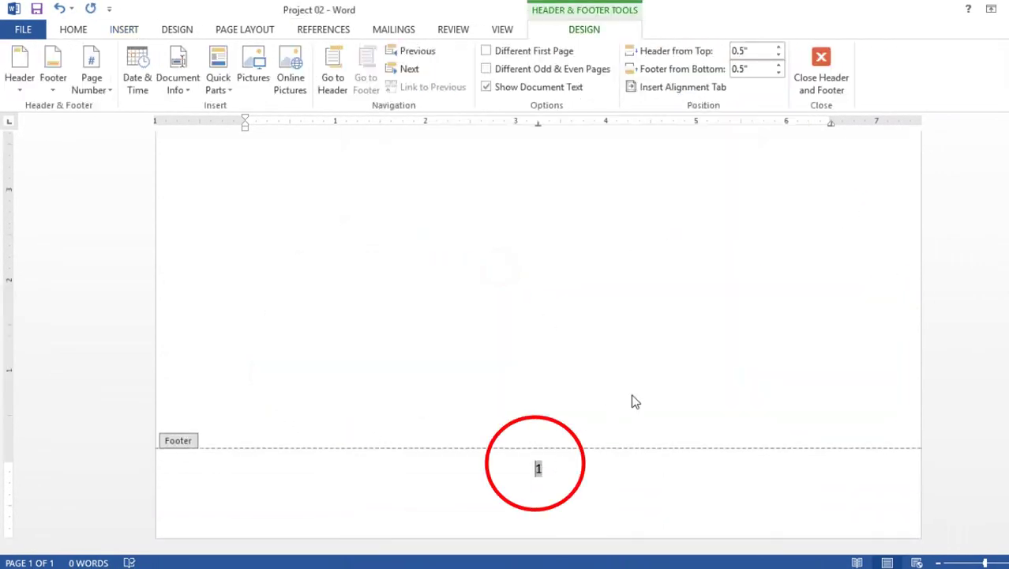
pyautogui.click(827, 93)
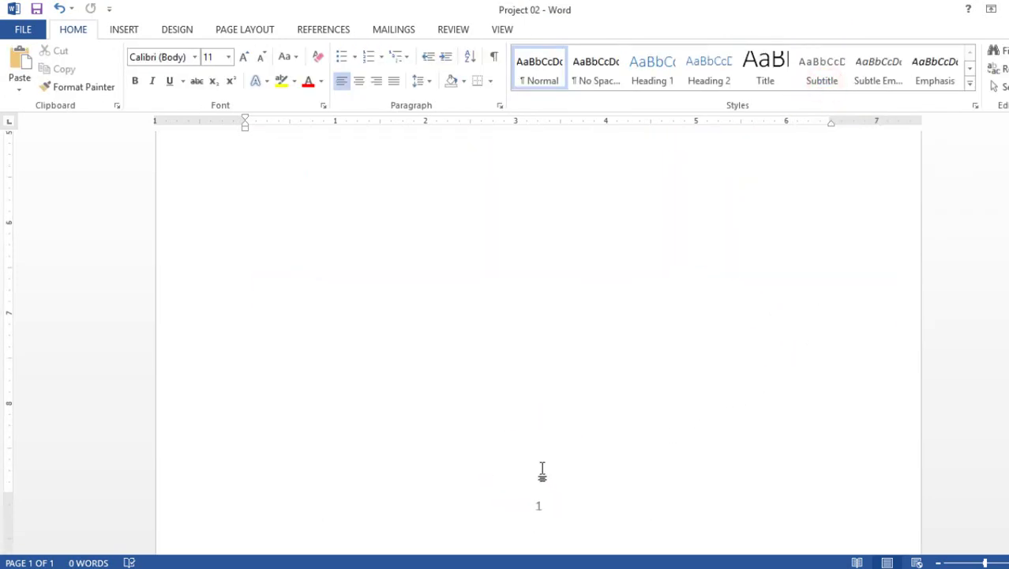
pyautogui.scroll(10, 541, 471)
pyautogui.scroll(-5, 518, 464)
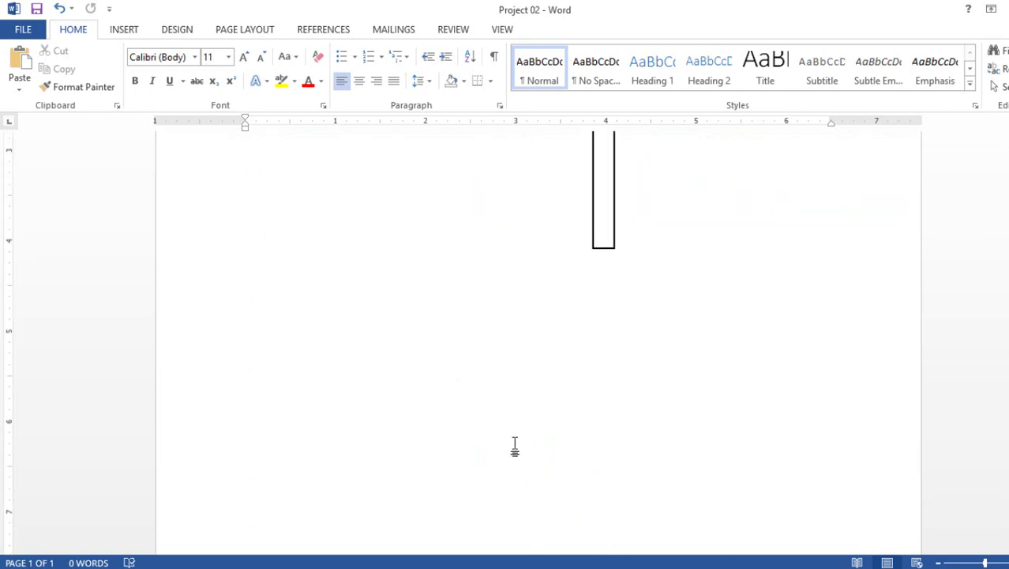
pyautogui.scroll(5, 510, 444)
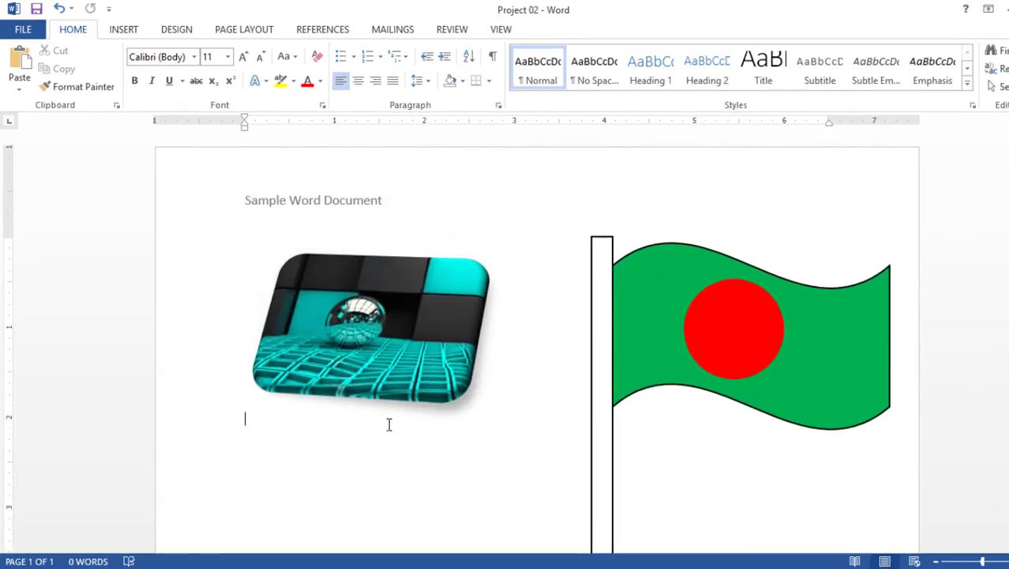